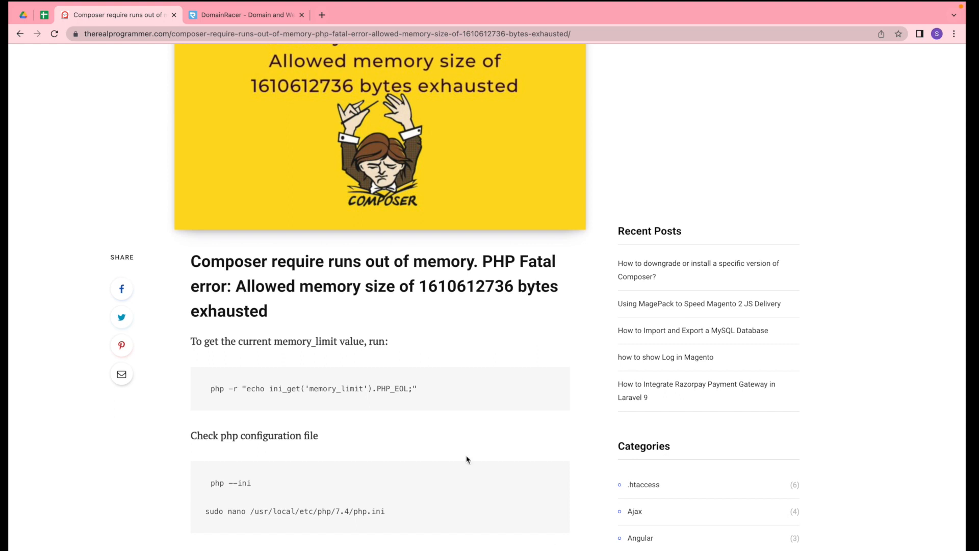
Step: Run the copied php -r memory_limit check command in Terminal, which prints -1
triple_click(390, 388)
key(super+c)
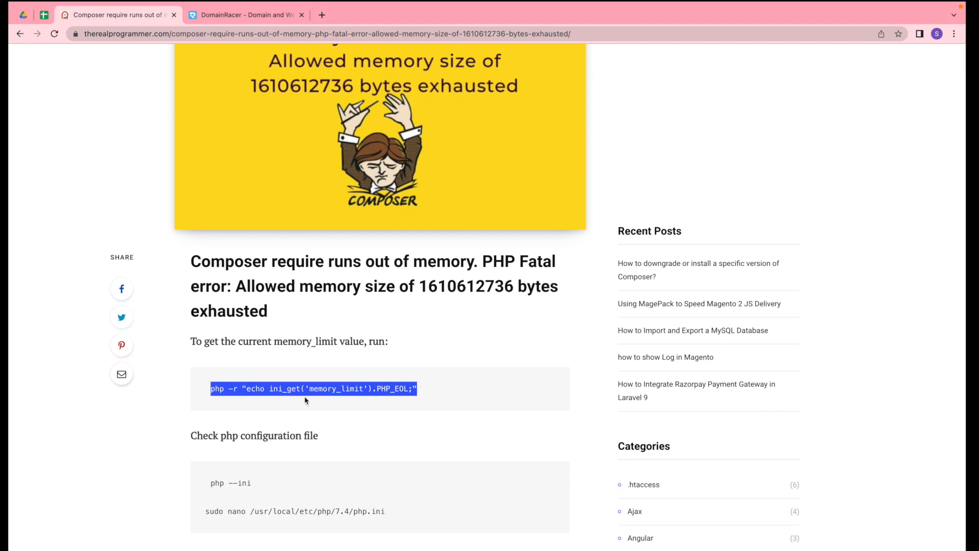
key(super+Tab)
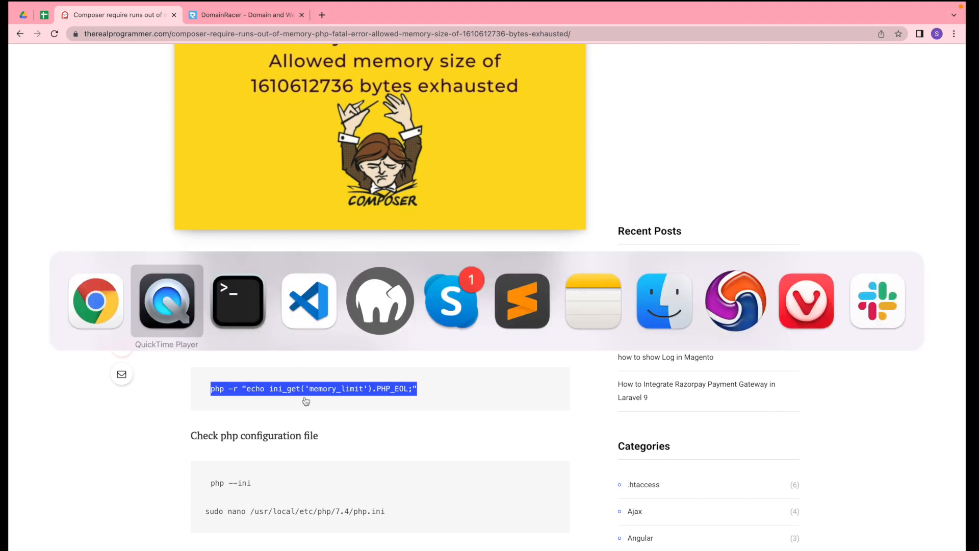
key(Tab)
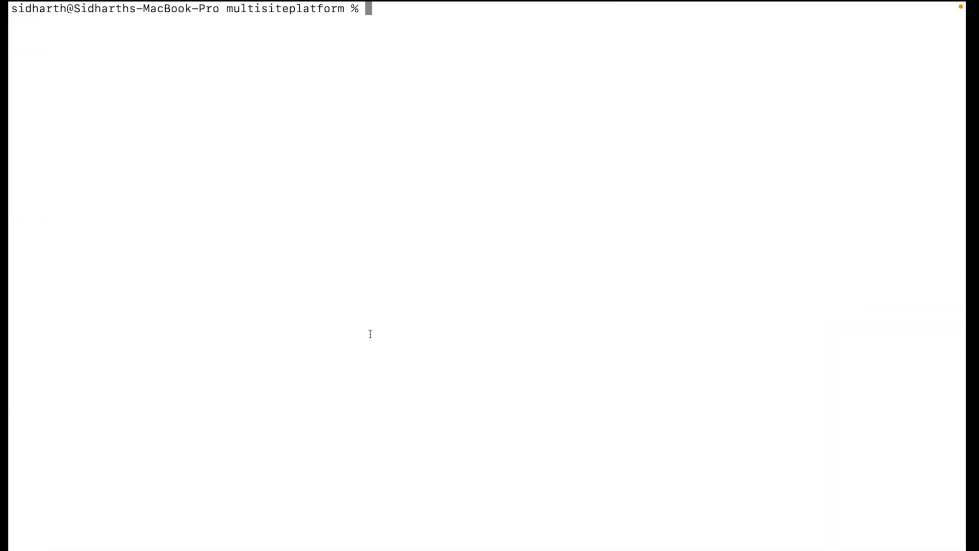
key(super+v)
key(Return)
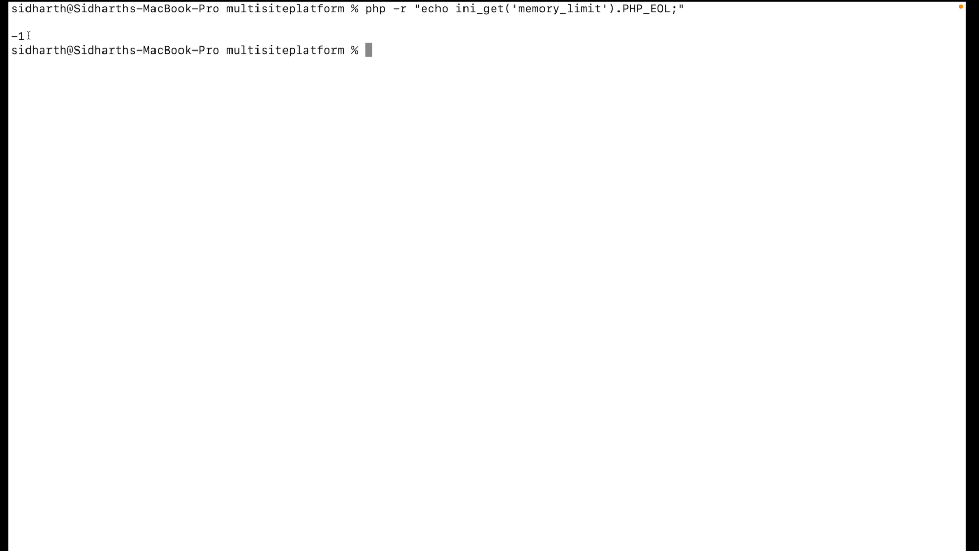
Step: Highlight the -1 output to confirm the value, then return to the article
drag(28, 36, 8, 35)
click(28, 36)
drag(28, 36, 9, 35)
key(super+Tab)
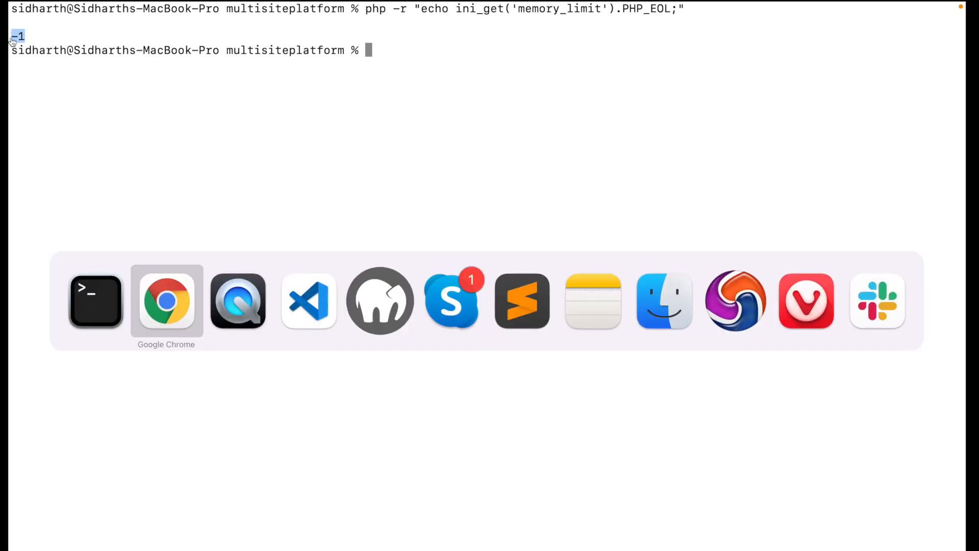
scroll(251, 340, down, 1)
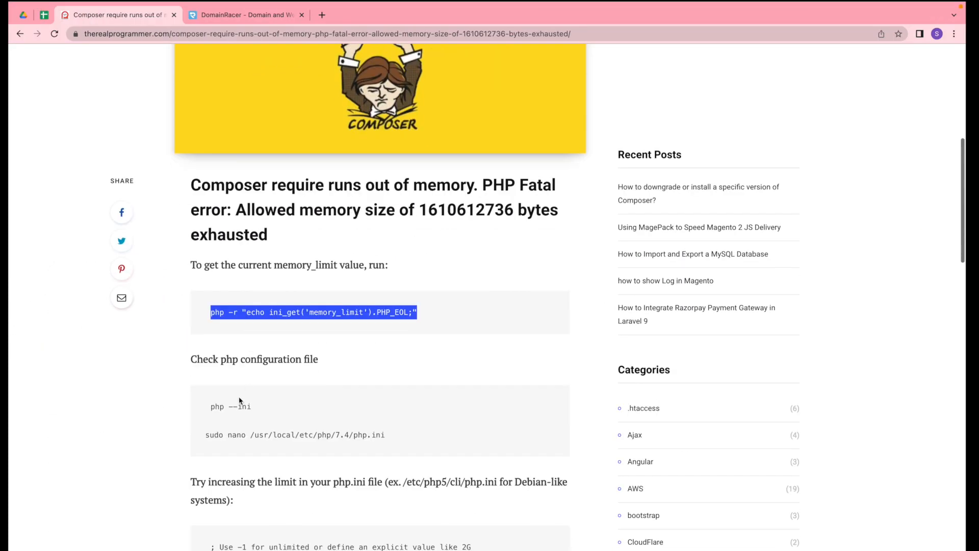
Step: Copy php --ini from the article and run it in Terminal
double_click(242, 406)
key(super+c)
key(super+Tab)
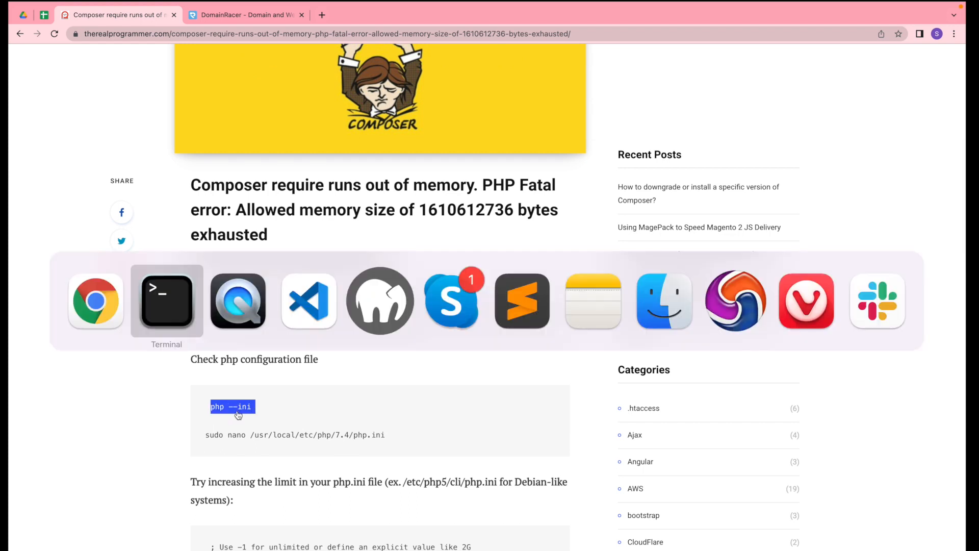
key(super+v)
key(Return)
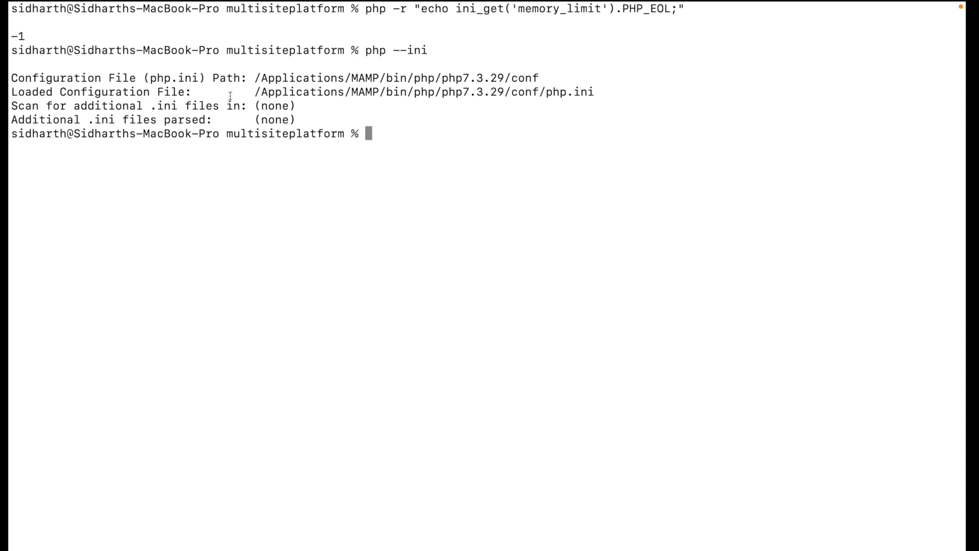
Step: Highlight the Loaded Configuration File path /Applications/MAMP/bin/php/php7.3.29/conf/php.ini
drag(30, 35, 7, 35)
drag(254, 91, 594, 92)
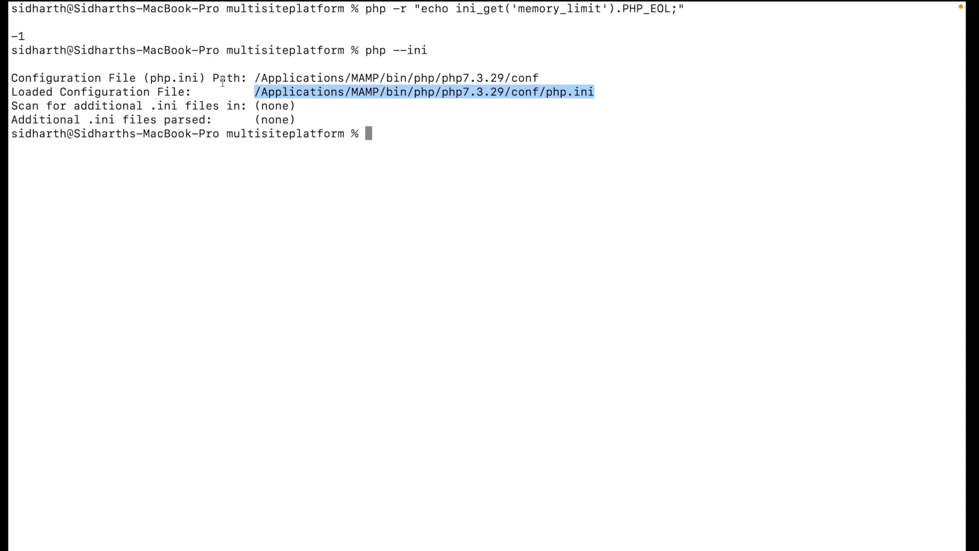
Step: Run sudo nano on the MAMP php.ini path and enter the admin password to open it
click(393, 134)
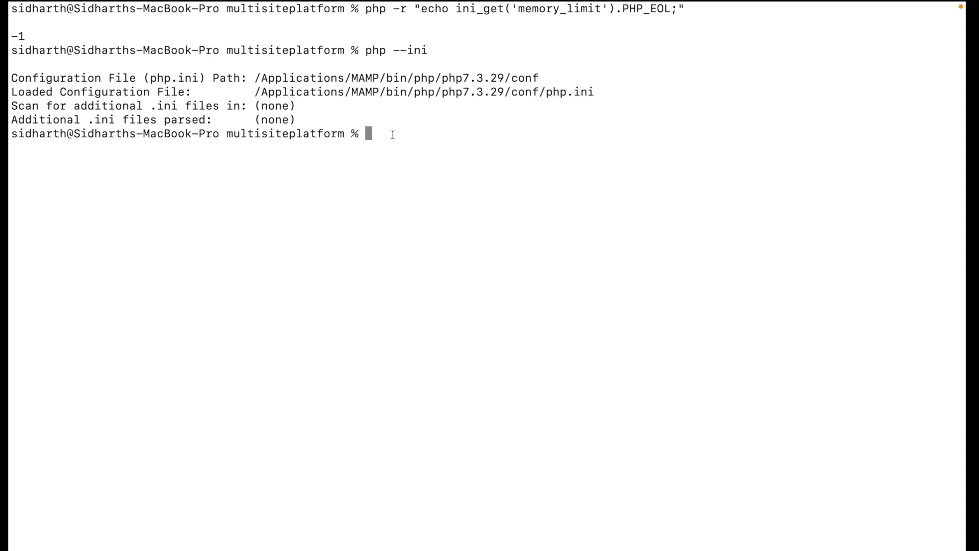
text(sudo )
text(nano)
key(super+v)
key(Return)
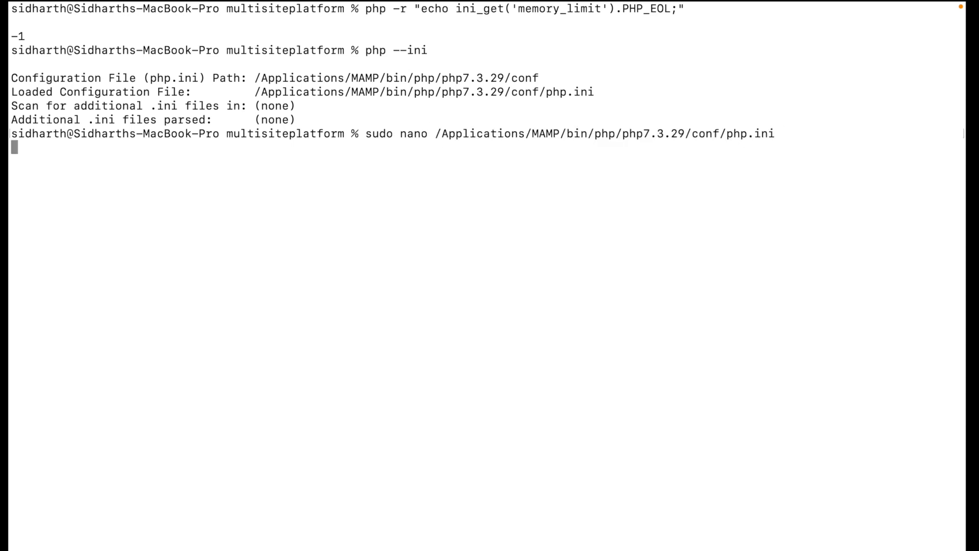
key(Return)
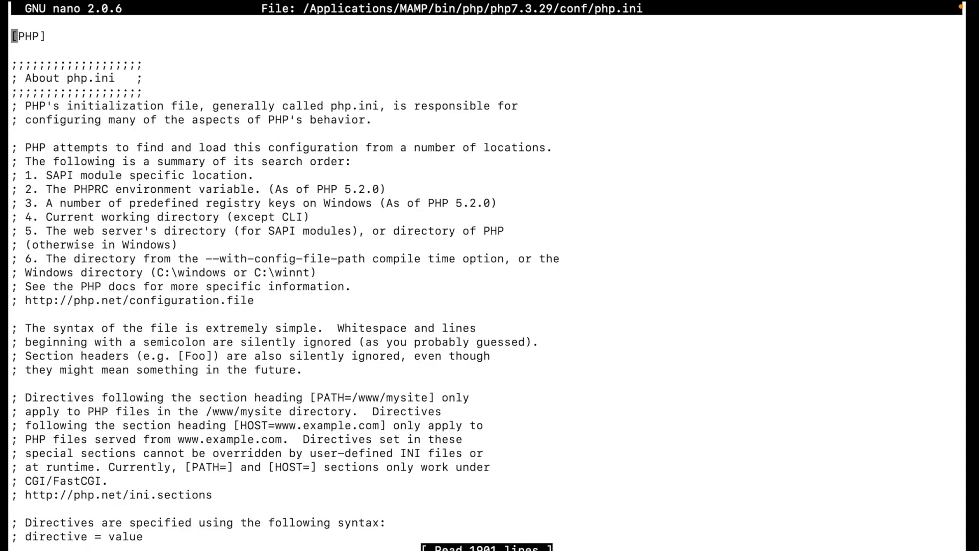
Step: Copy the word memory_limit from the article and return to php.ini in nano
key(super+Tab)
scroll(309, 375, down, 2)
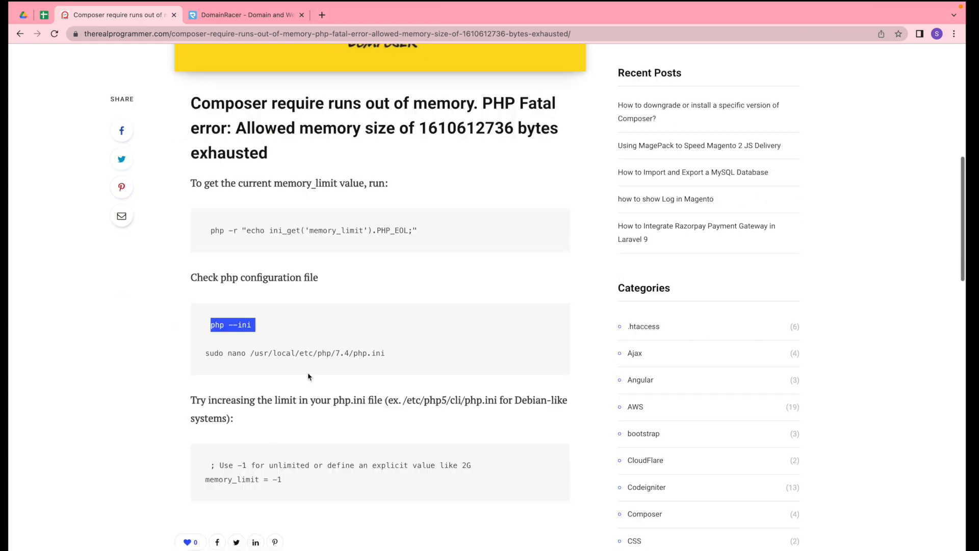
double_click(233, 479)
key(super+c)
key(super+Tab)
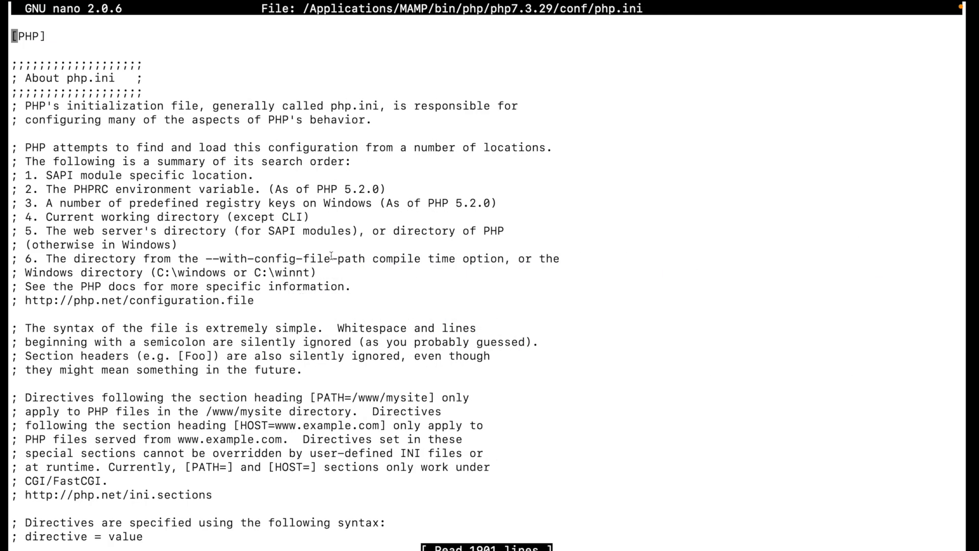
Step: Search php.ini for memory_limit, confirm its value is -1, and begin exiting nano
key(ctrl+w)
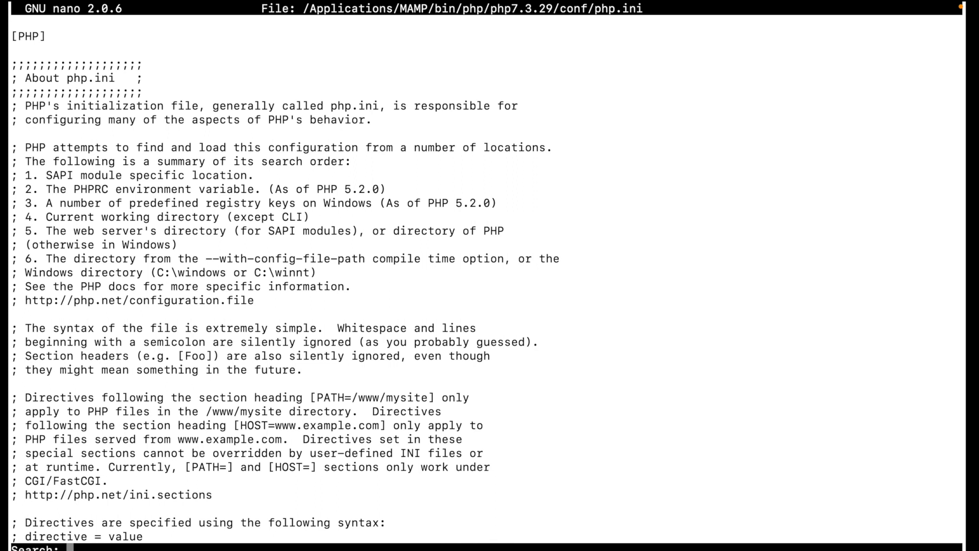
key(super+v)
key(Return)
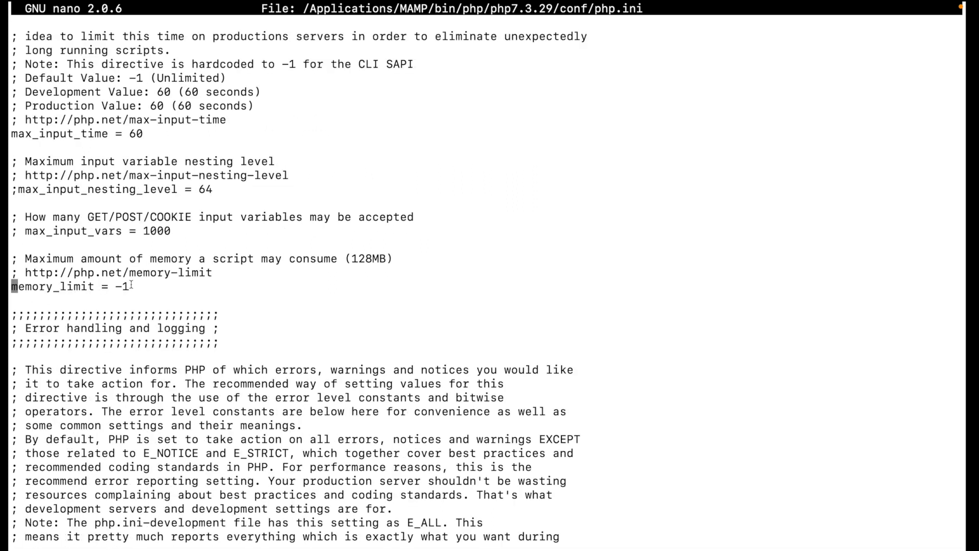
key(Down)
key(Left)
key(ctrl+x)
Step: Save php.ini under its existing name and exit nano to the shell prompt
key(y)
key(Return)
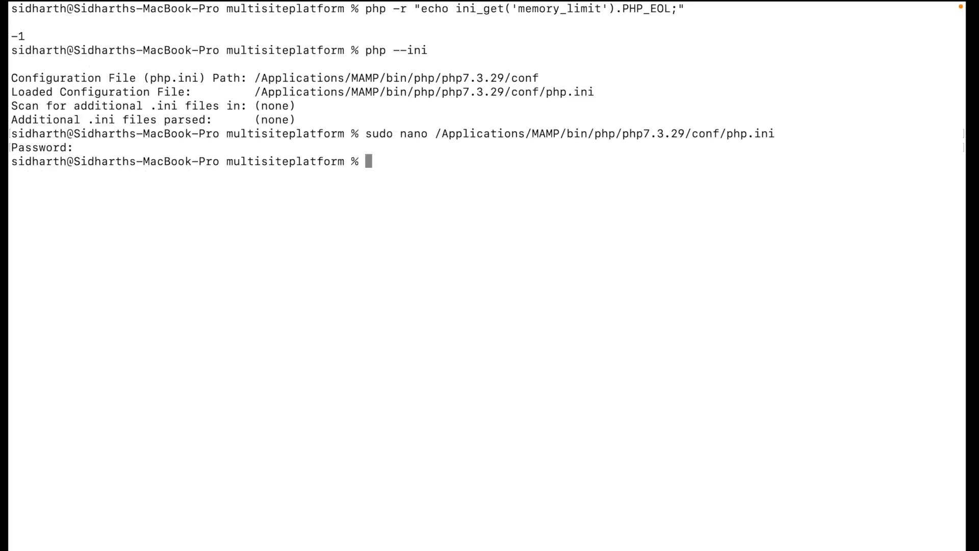
key(super+Tab)
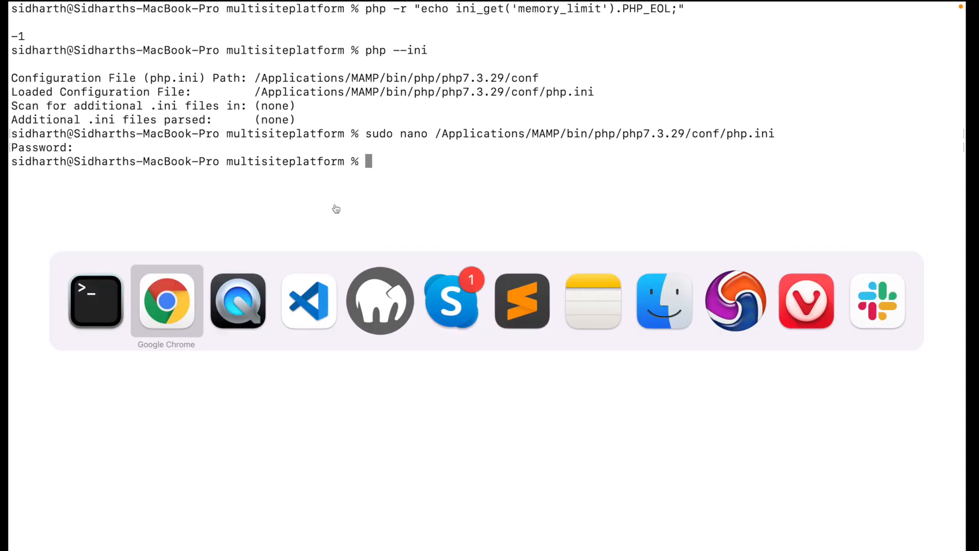
key(Tab)
key(Tab)
key(Escape)
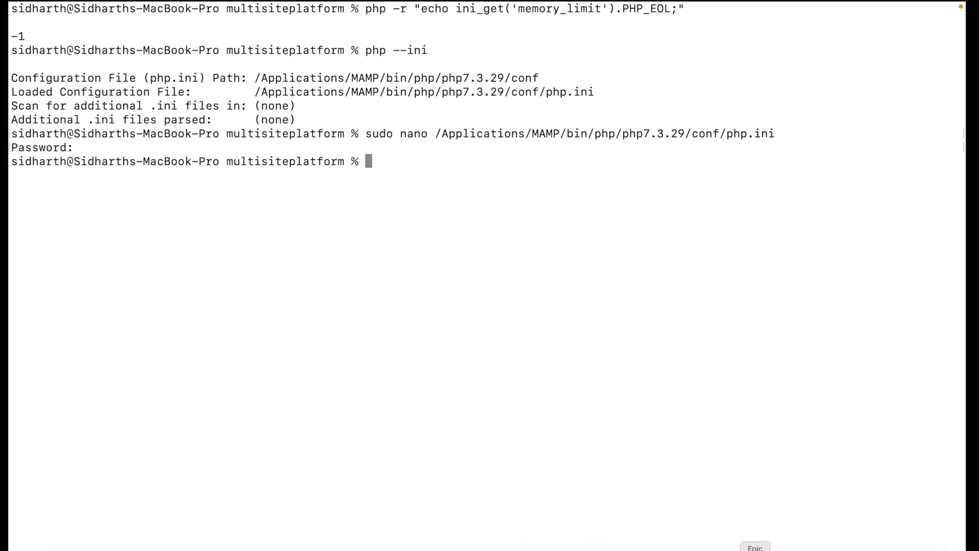
Step: Quit Skype from the Dock and switch over to the MAMP window
right_click(810, 547)
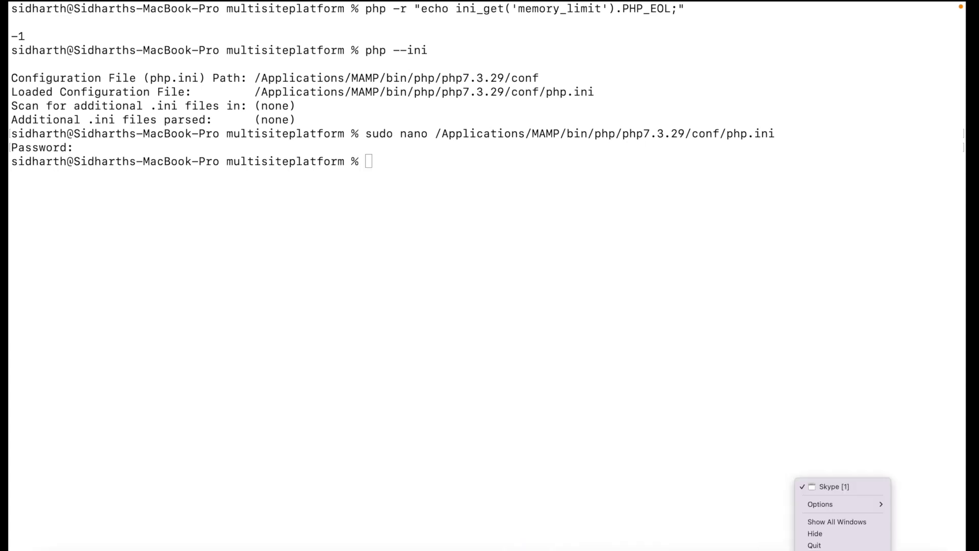
click(827, 545)
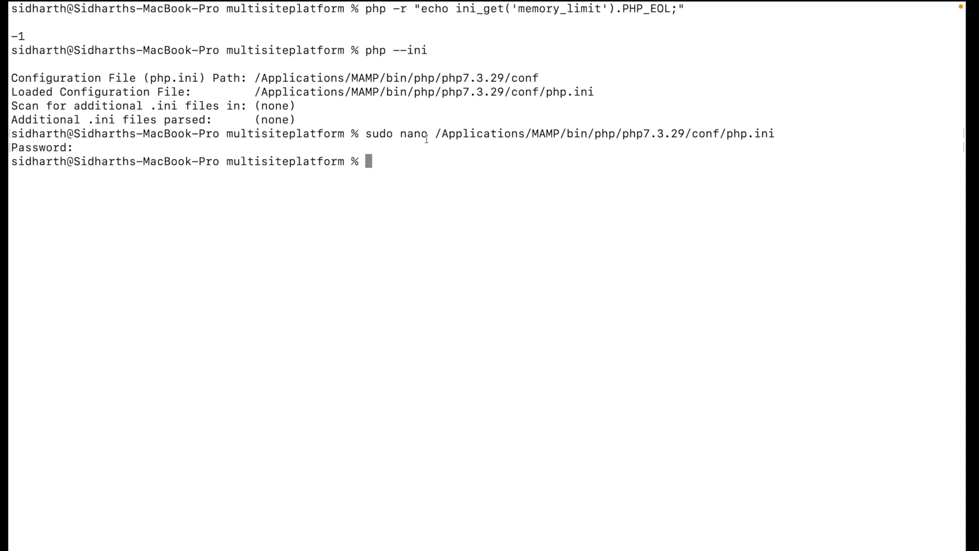
key(super+Tab)
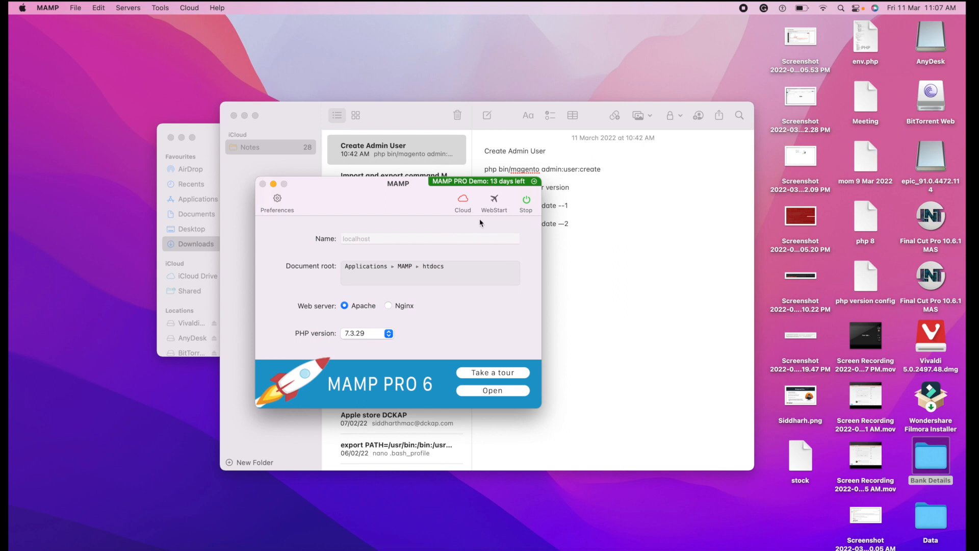
Step: Stop and start the MAMP servers so they reload the edited php.ini
click(526, 201)
click(526, 201)
key(super+Tab)
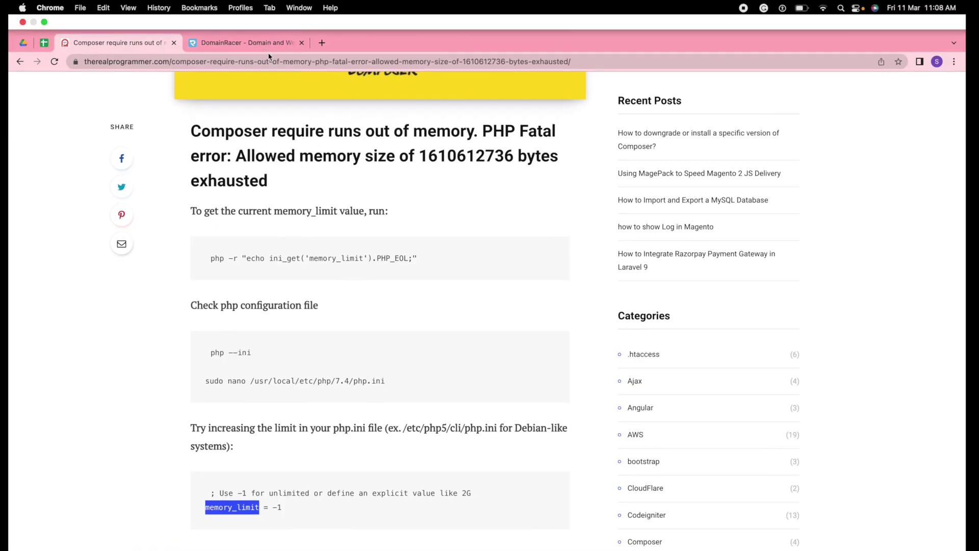
Step: Show the DomainRacer web hosting page in Chrome with its Basic to Advanced plans
click(262, 43)
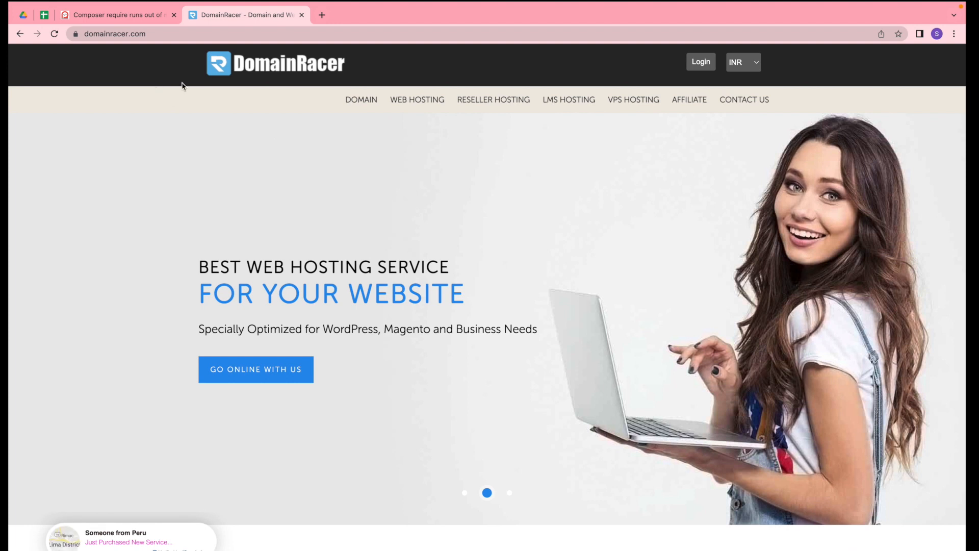
click(425, 103)
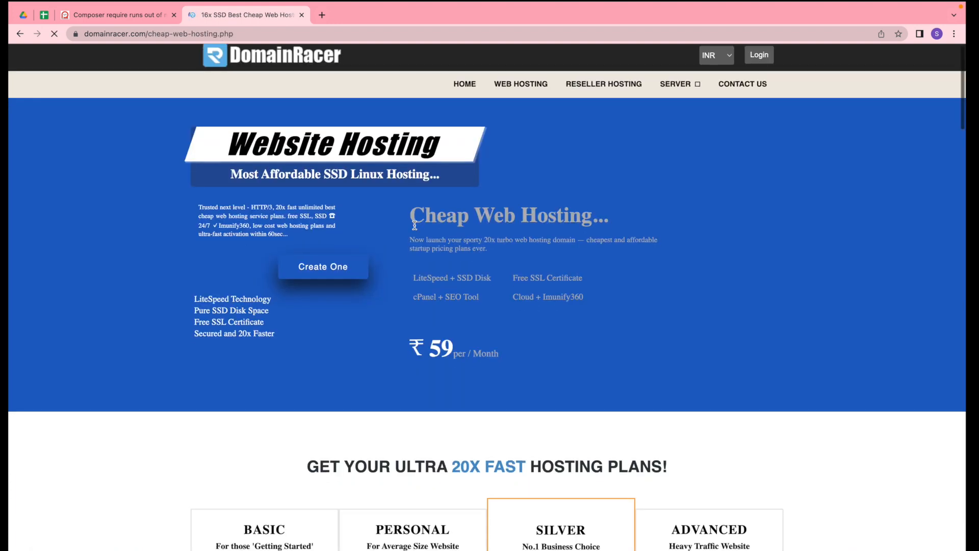
scroll(420, 175, down, 5)
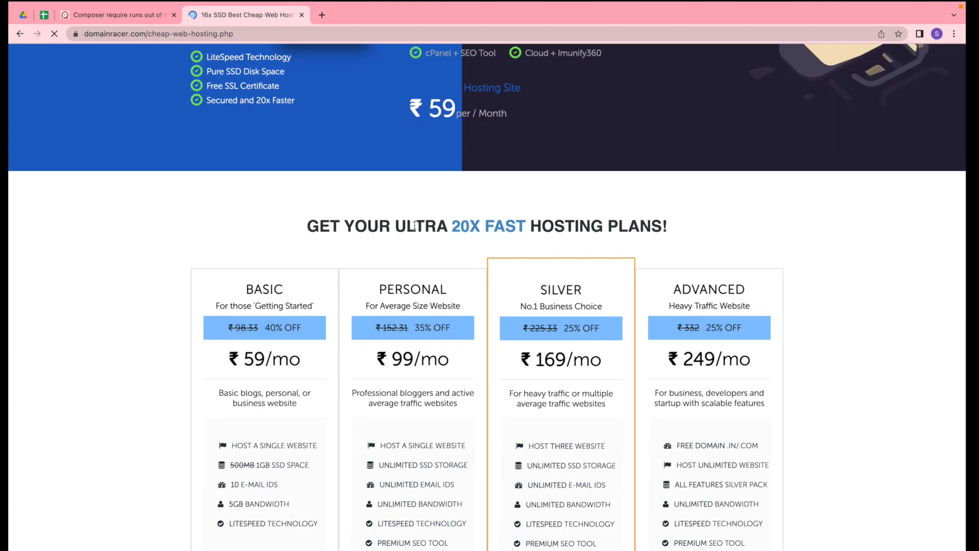
scroll(415, 226, down, 1)
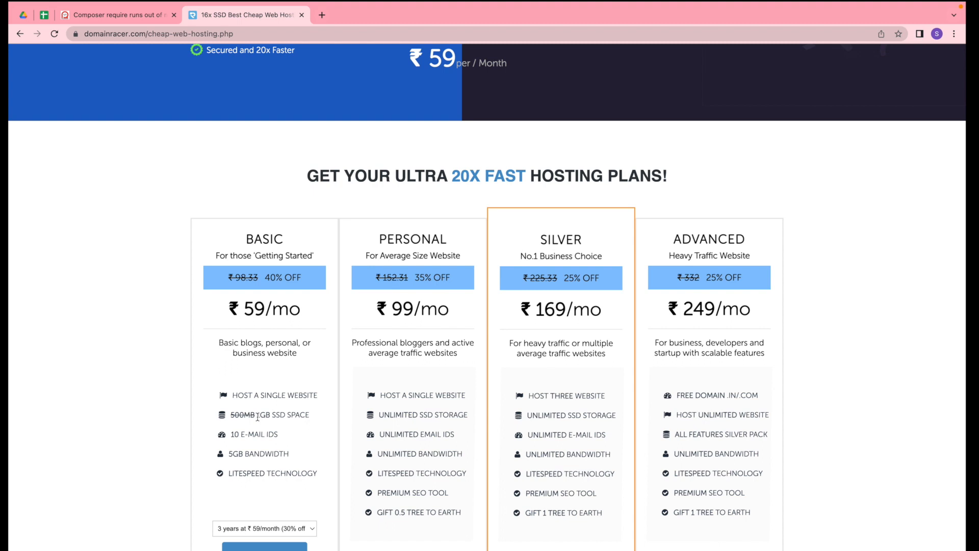
drag(238, 435, 241, 435)
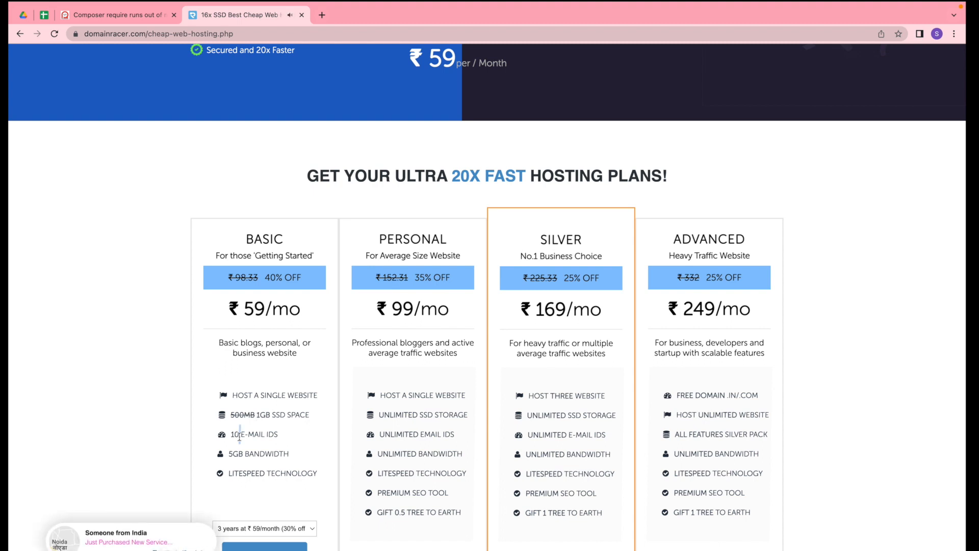